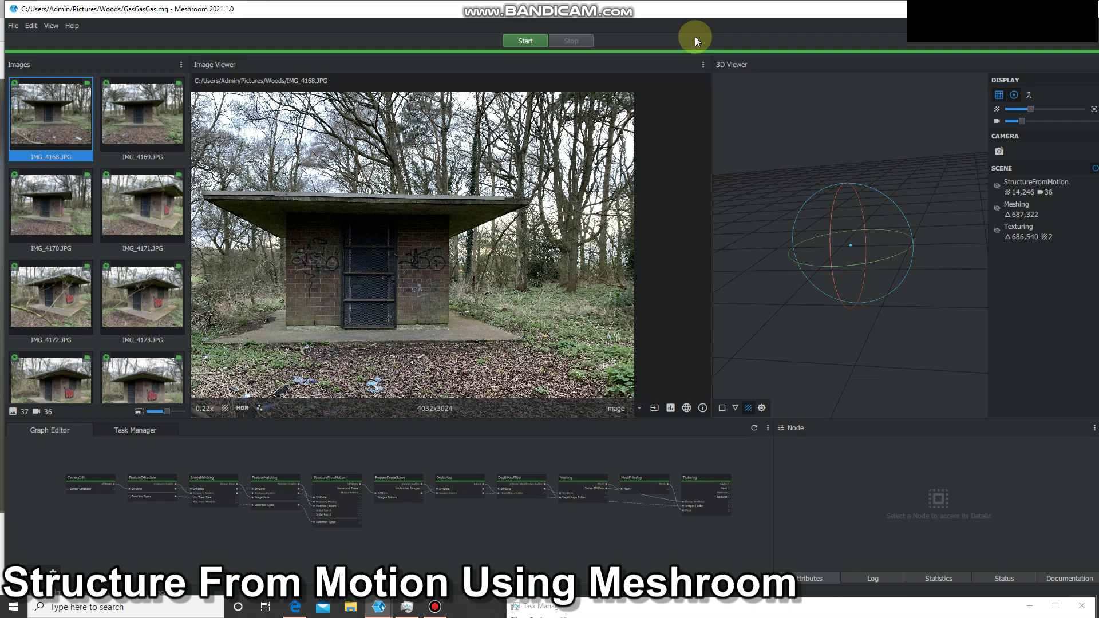
- Open the AliceVision website's Meshroom section and its photogrammetry pipeline explanation
left_click(295, 606)
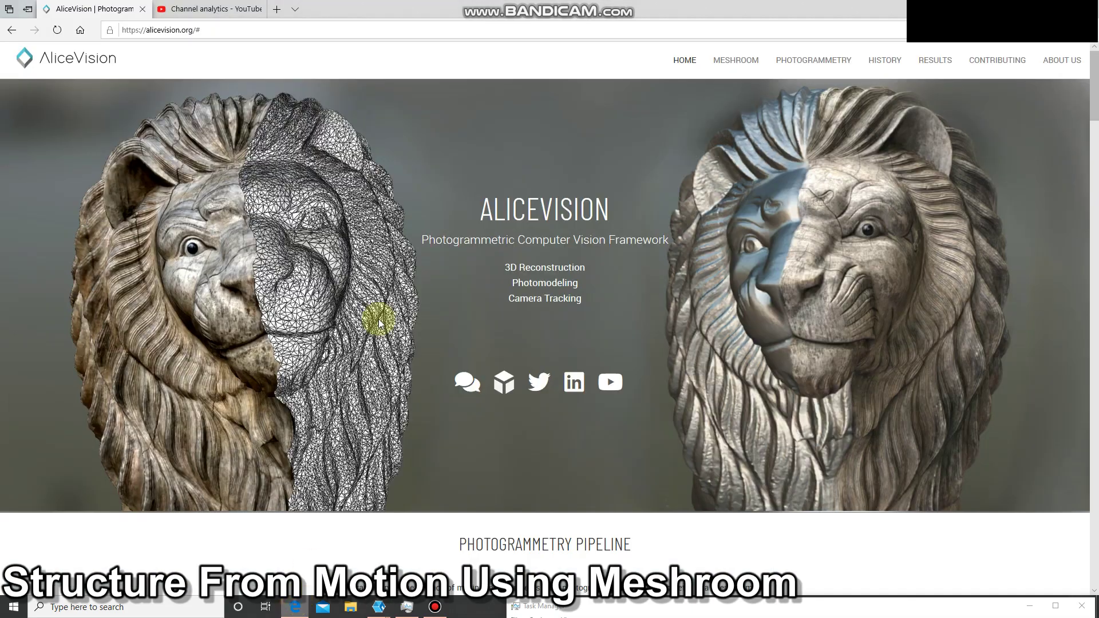
left_click(736, 60)
scroll(540, 412, "down", 7)
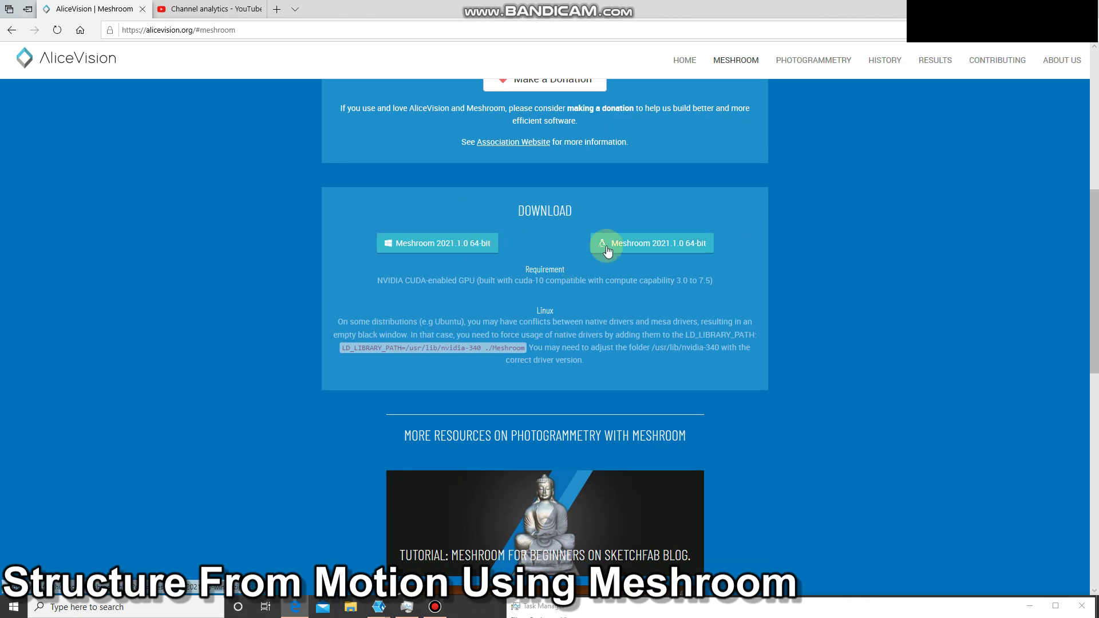
scroll(522, 282, "up", 7)
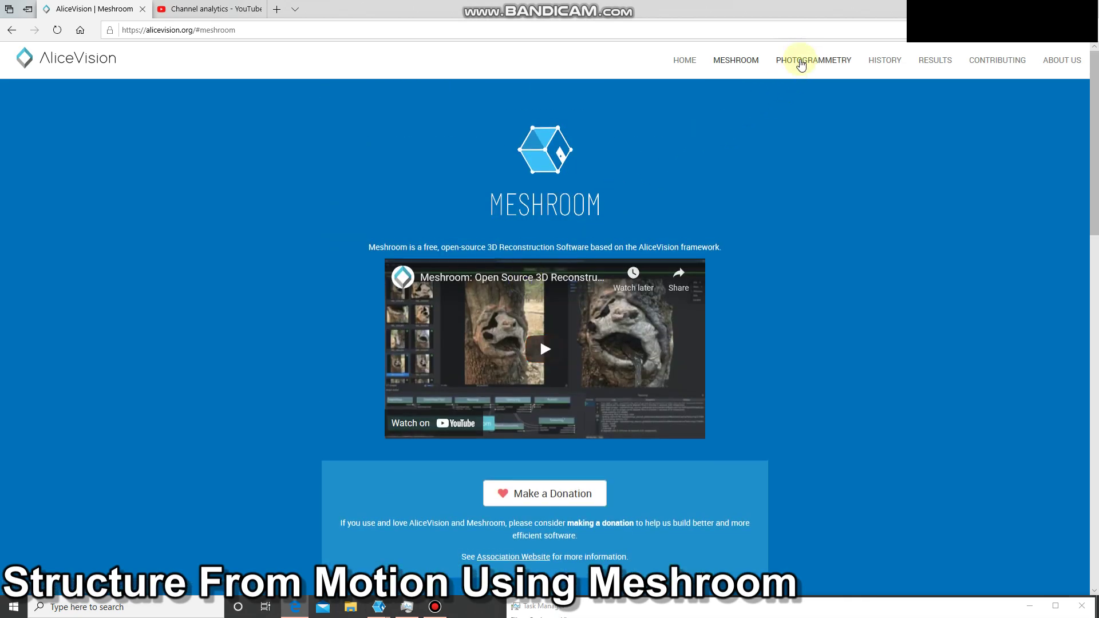
left_click(801, 60)
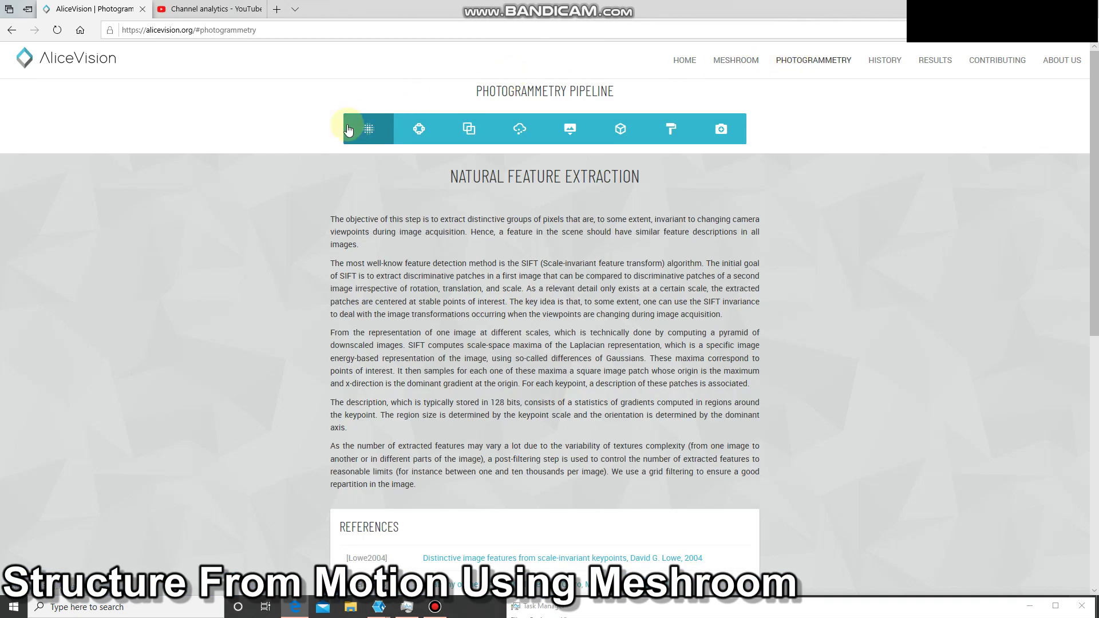
- Read the Image Matching, Feature Matching and Structure From Motion explanations, then return to Meshroom
left_click(422, 135)
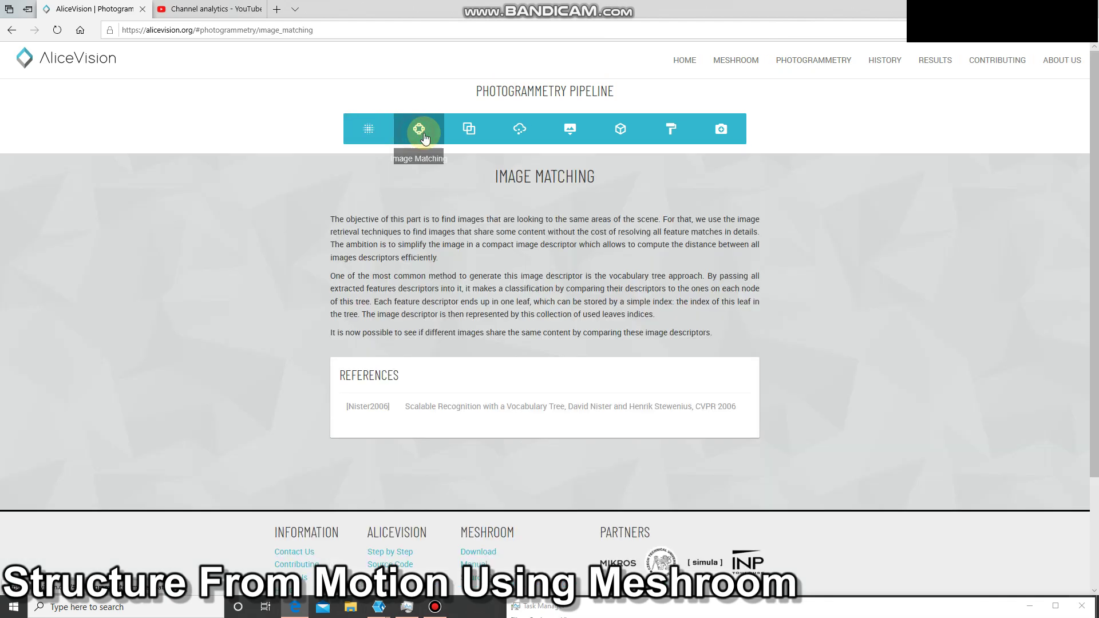
left_click(467, 128)
left_click(519, 129)
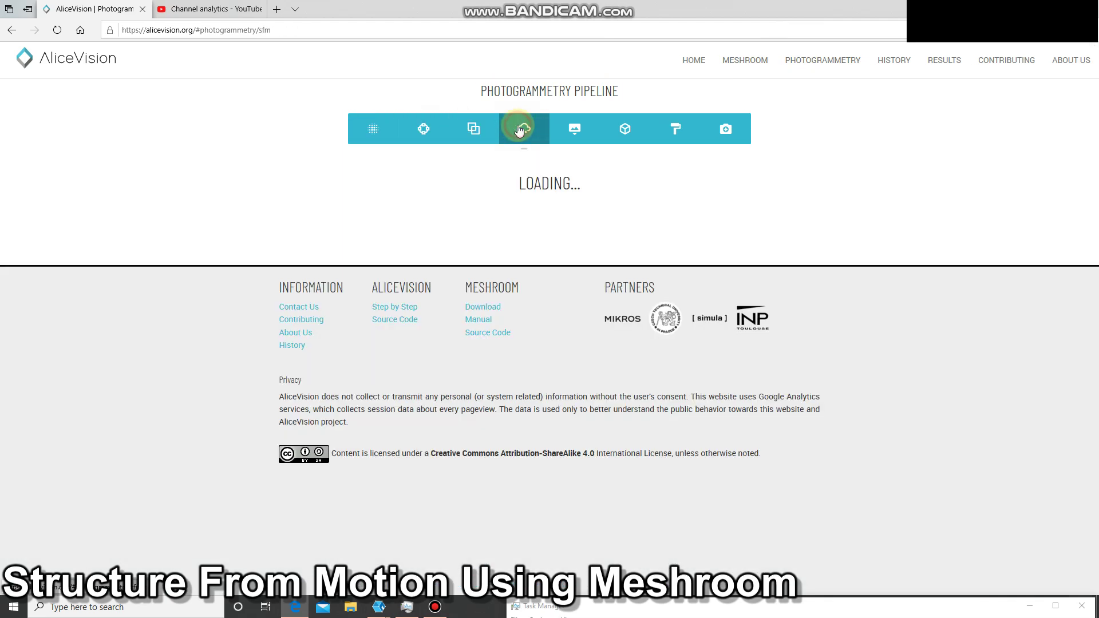
scroll(525, 284, "down", 7)
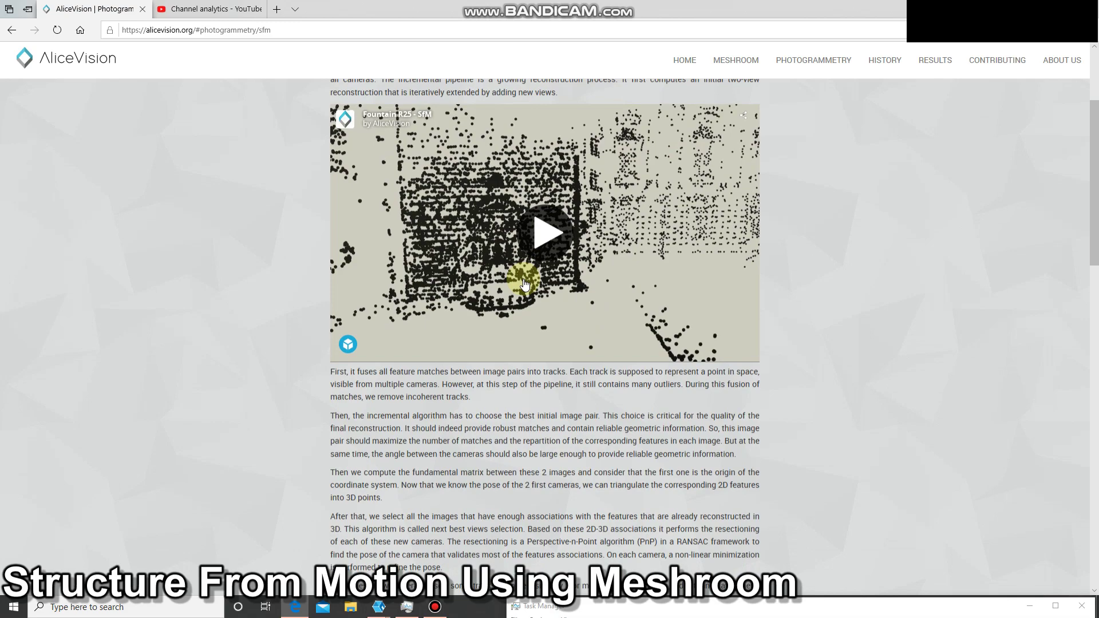
scroll(524, 286, "up", 7)
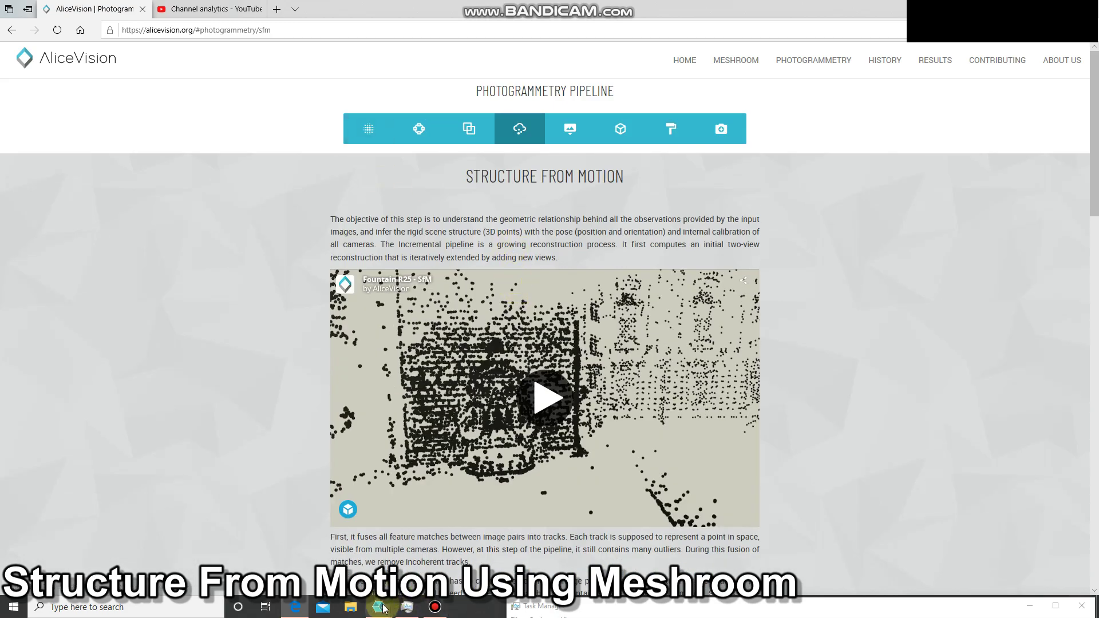
mouse_move(379, 607)
left_click(420, 565)
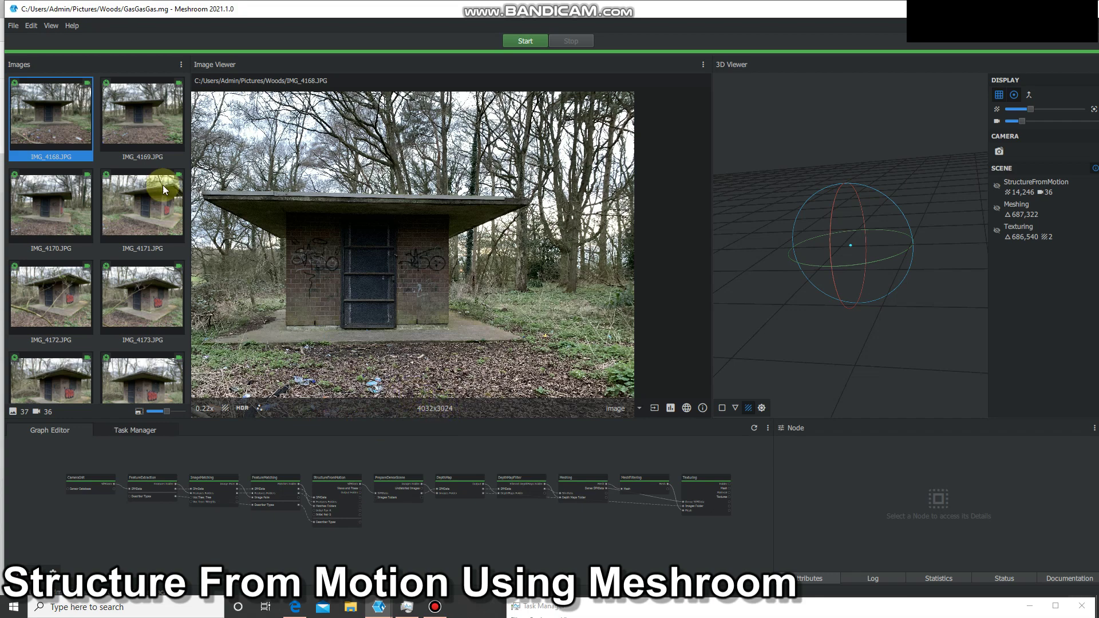
- Preview photos IMG_4169 through IMG_4173 in turn in the Image Viewer
left_click(142, 109)
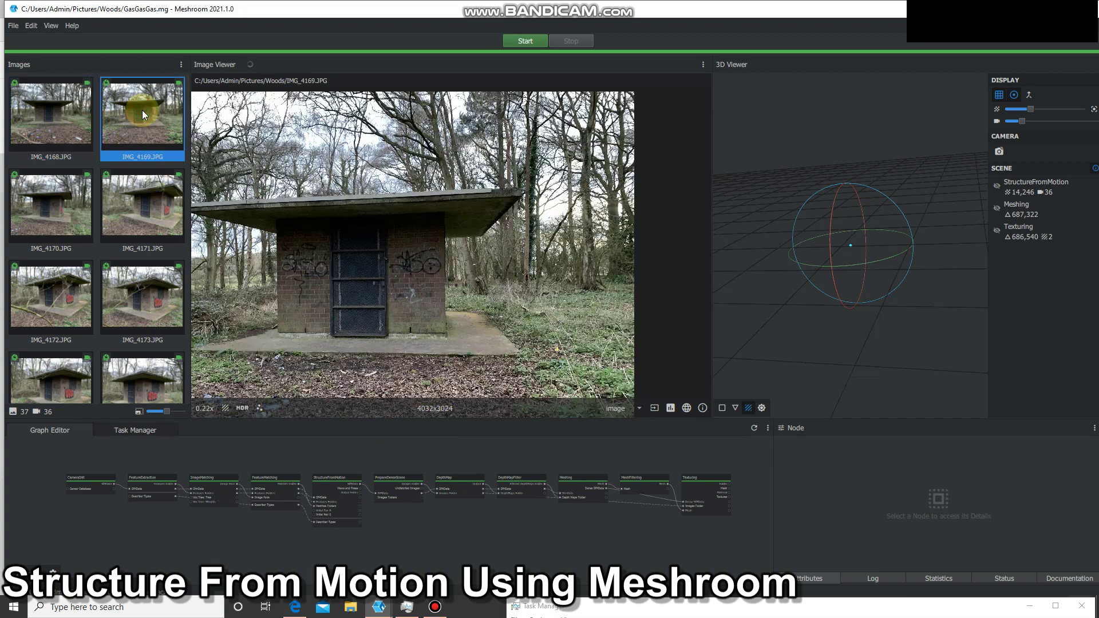
left_click(68, 211)
left_click(123, 213)
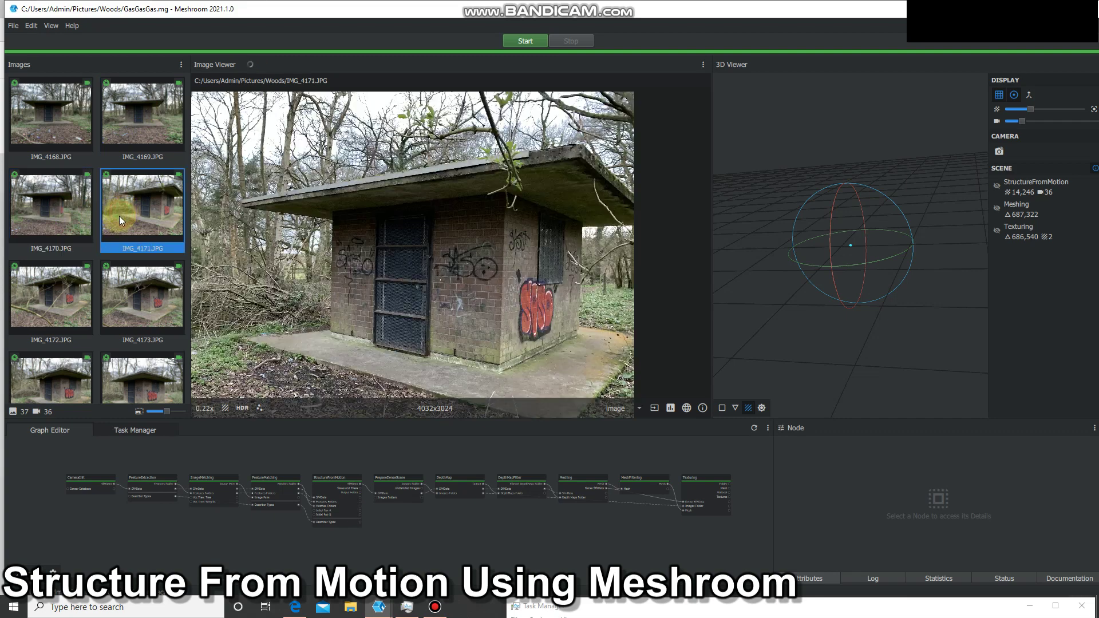
left_click(69, 293)
left_click(115, 294)
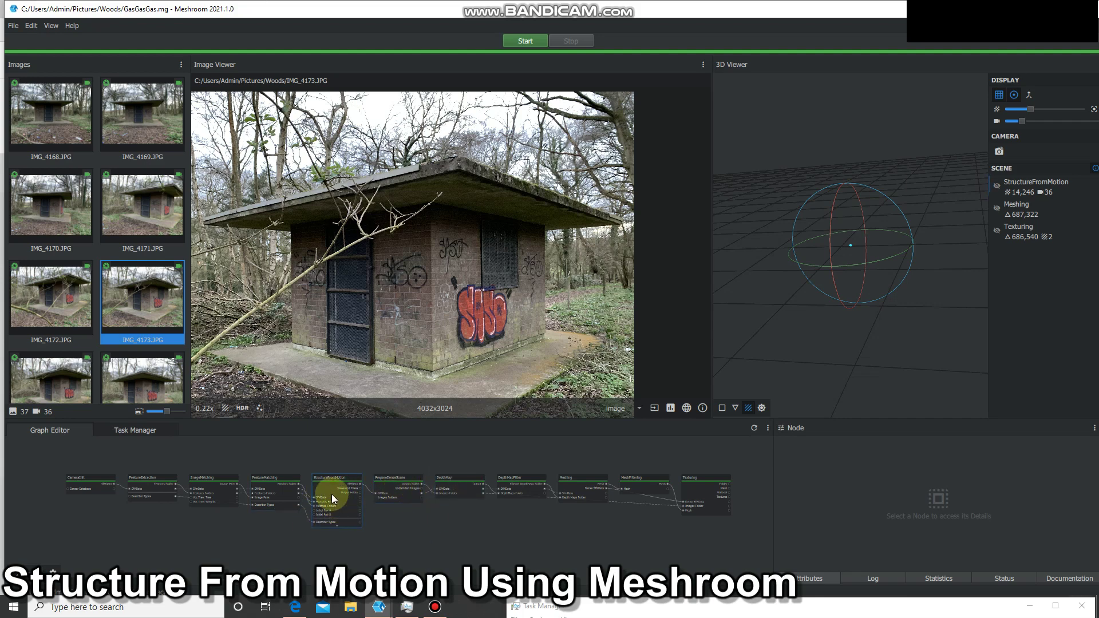
- Zoom around the Graph Editor nodes, then widen the 3D Viewer at the Image Viewer's expense
scroll(329, 489, "up", 3)
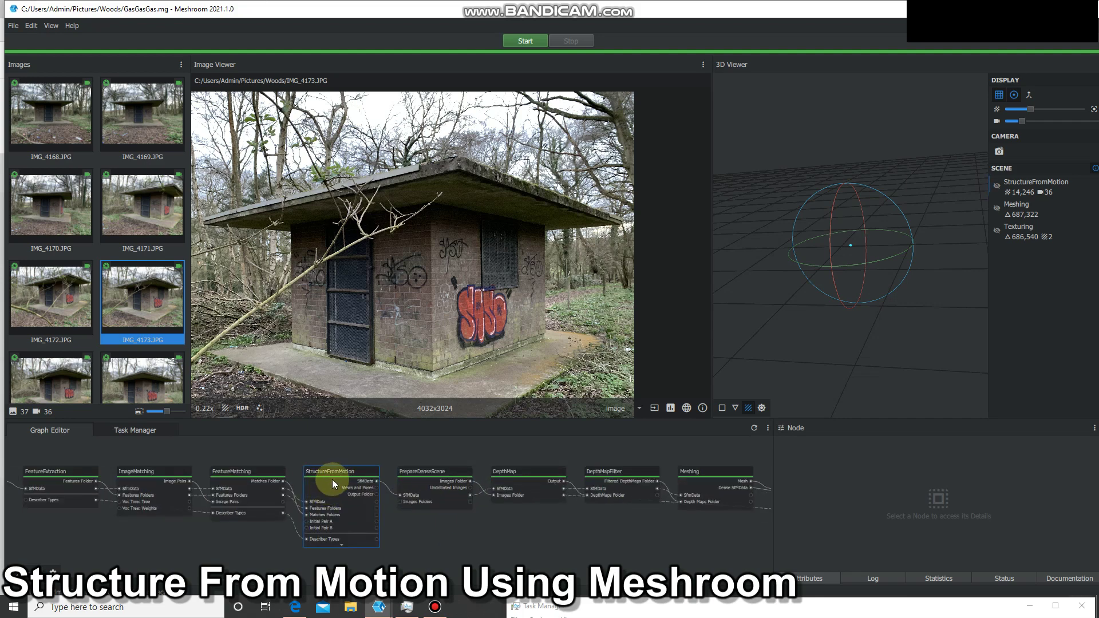
scroll(332, 479, "down", 2)
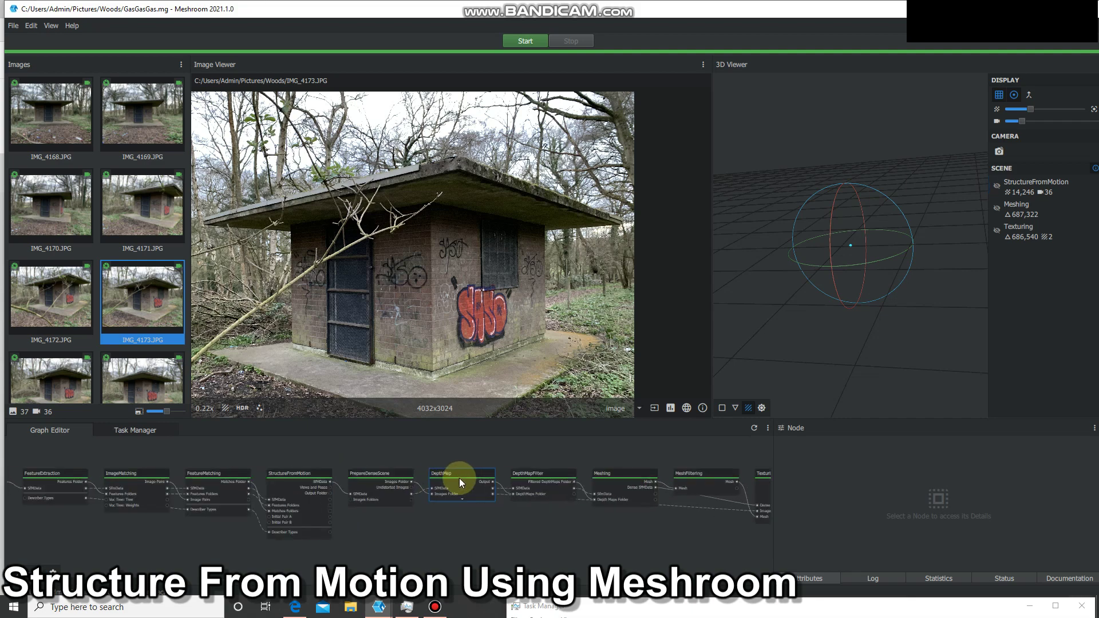
scroll(459, 478, "down", 2)
scroll(590, 484, "up", 3)
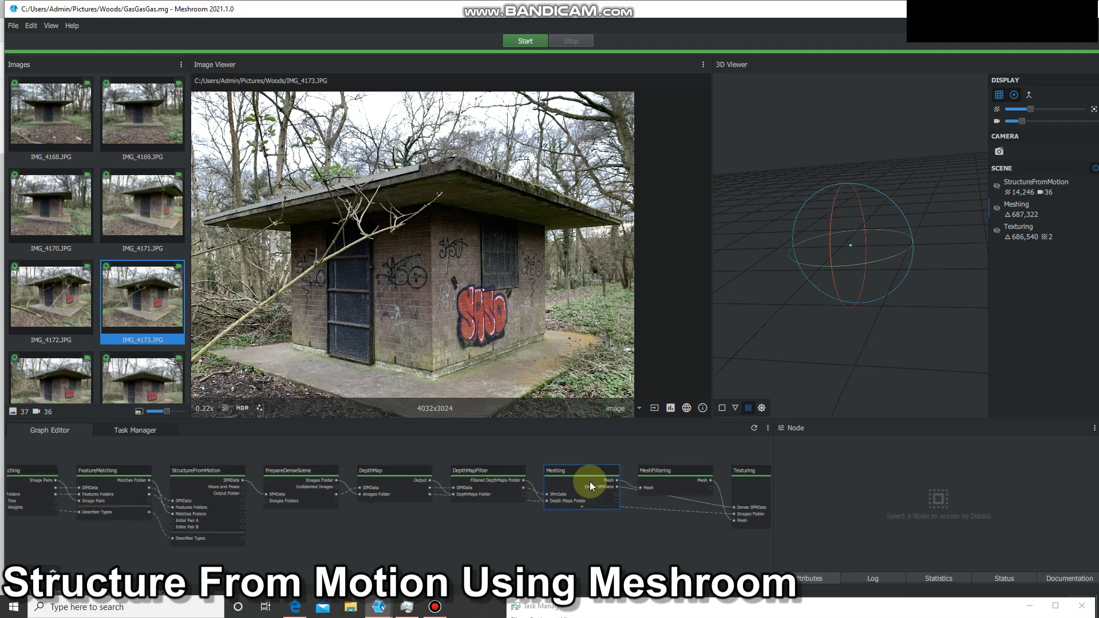
scroll(589, 481, "up", 1)
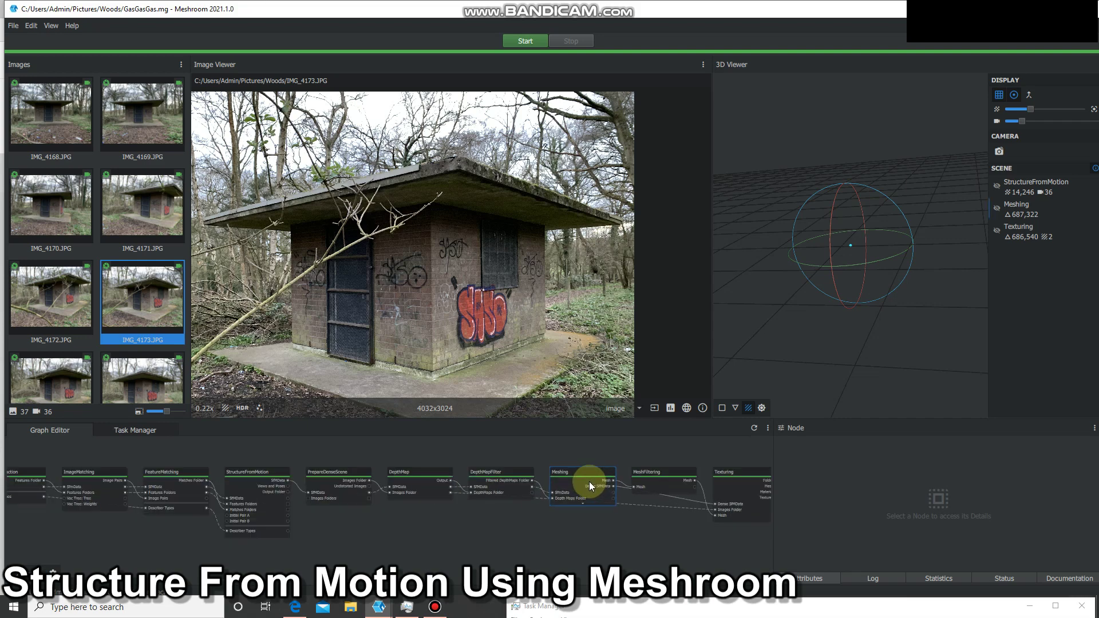
scroll(736, 479, "up", 1)
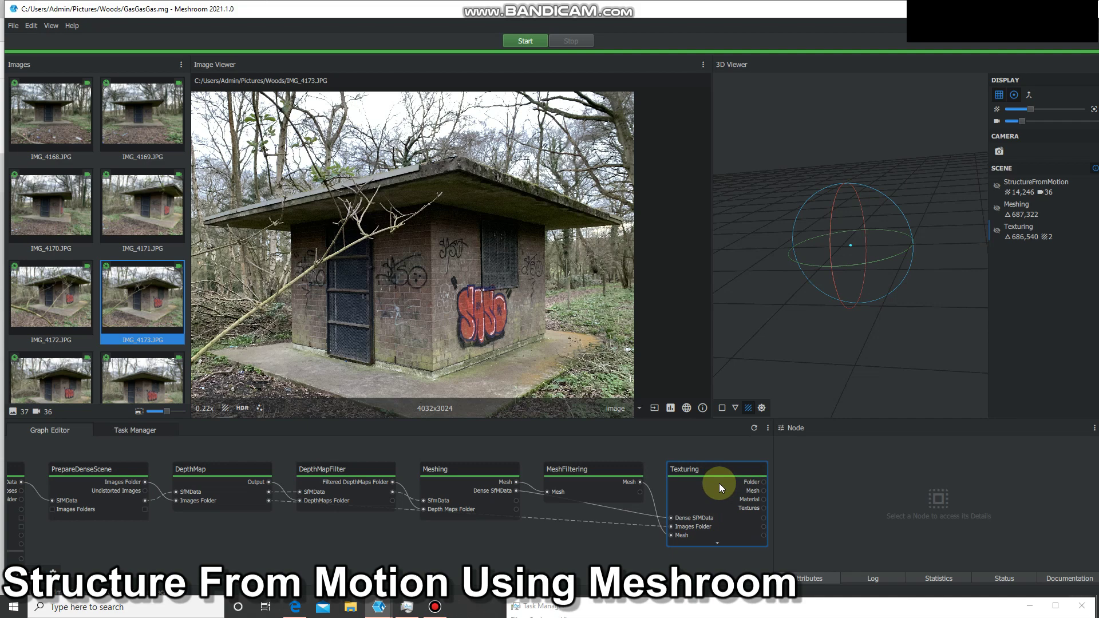
scroll(718, 483, "down", 3)
left_click_drag(711, 312, 496, 304)
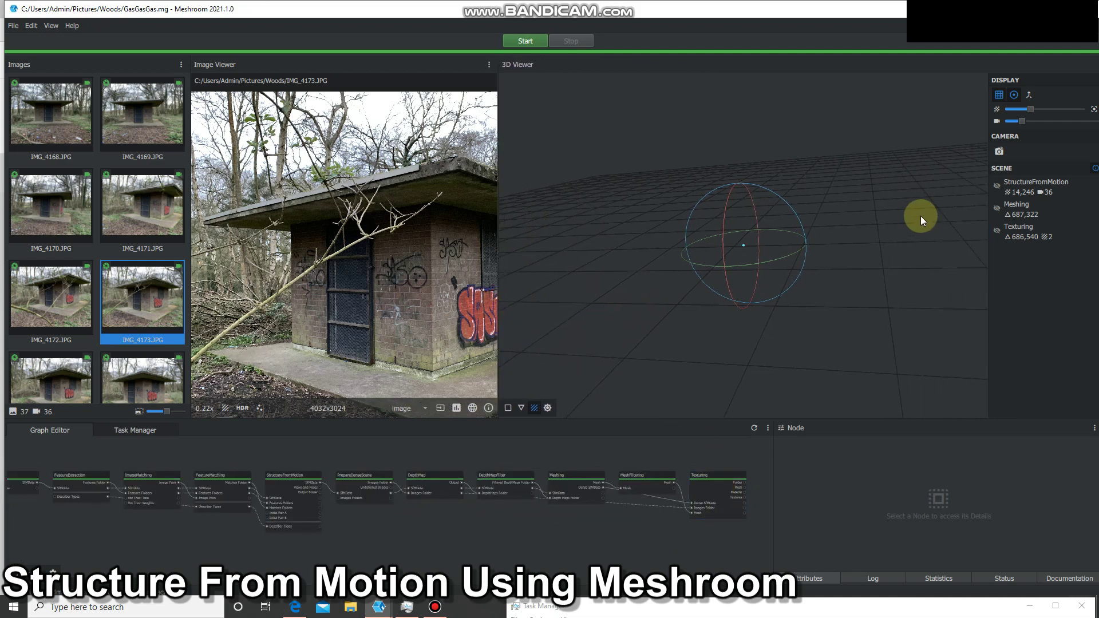
- Show the StructureFromMotion point cloud and cameras, orbit them, and view from IMG_4173's camera
left_click(998, 185)
left_click(674, 261)
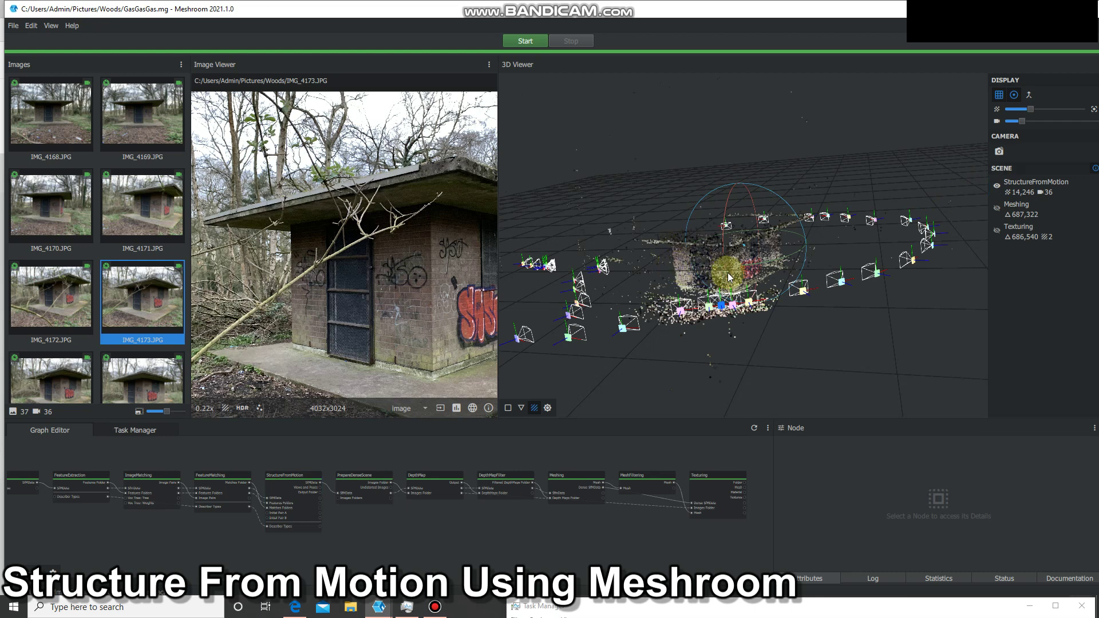
left_click_drag(727, 272, 711, 264)
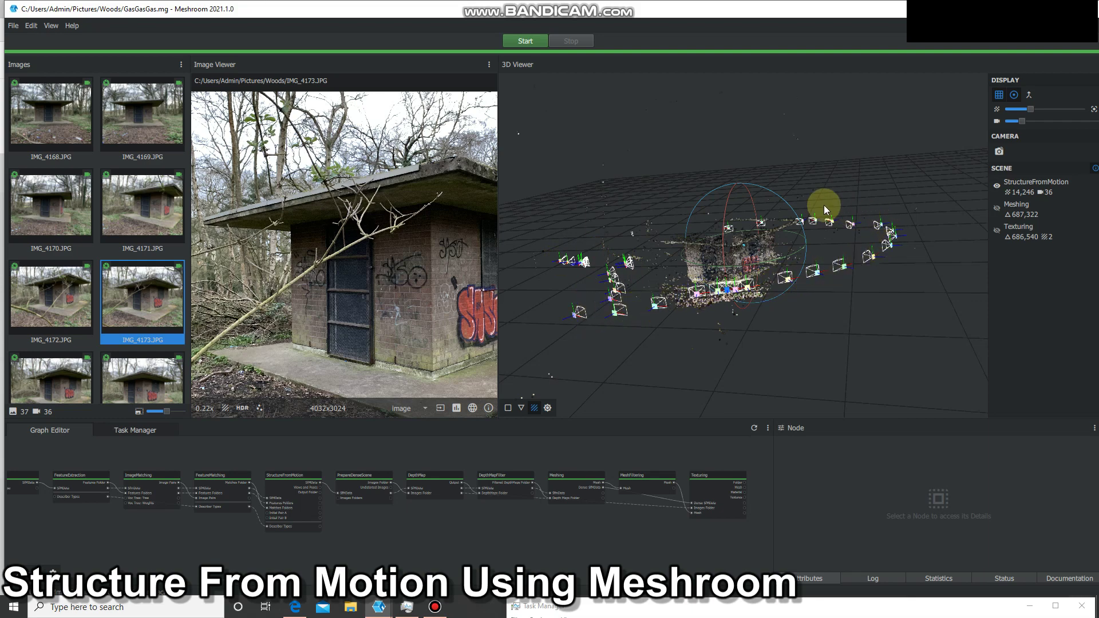
left_click_drag(762, 222, 915, 245)
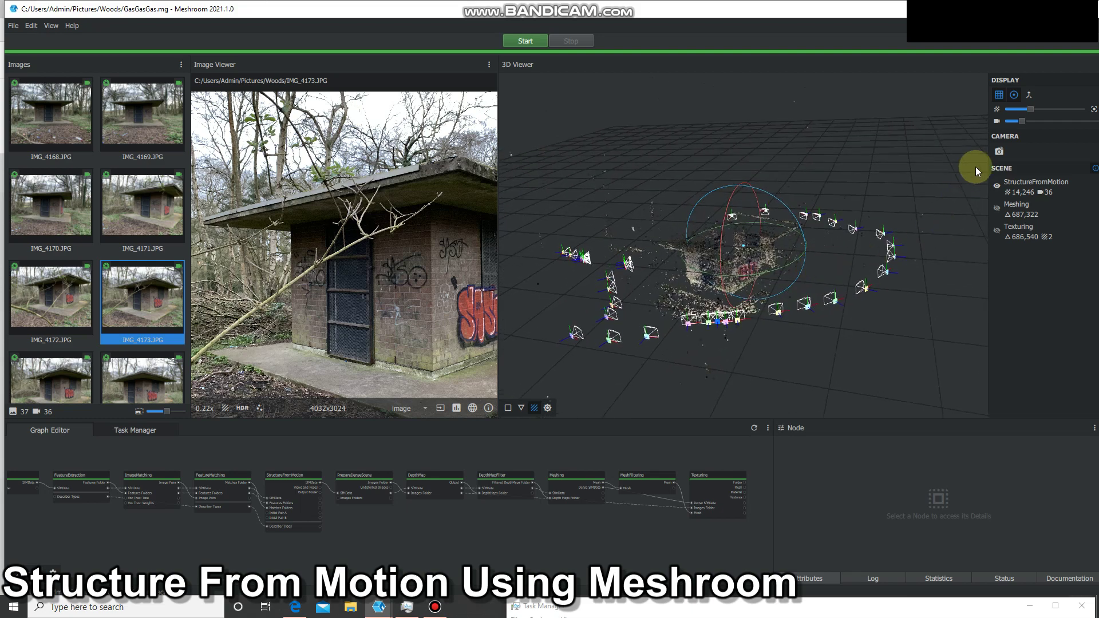
- Sync the 3D view to photo cameras with image overlay, comparing IMG_4168 through IMG_4171
left_click(999, 151)
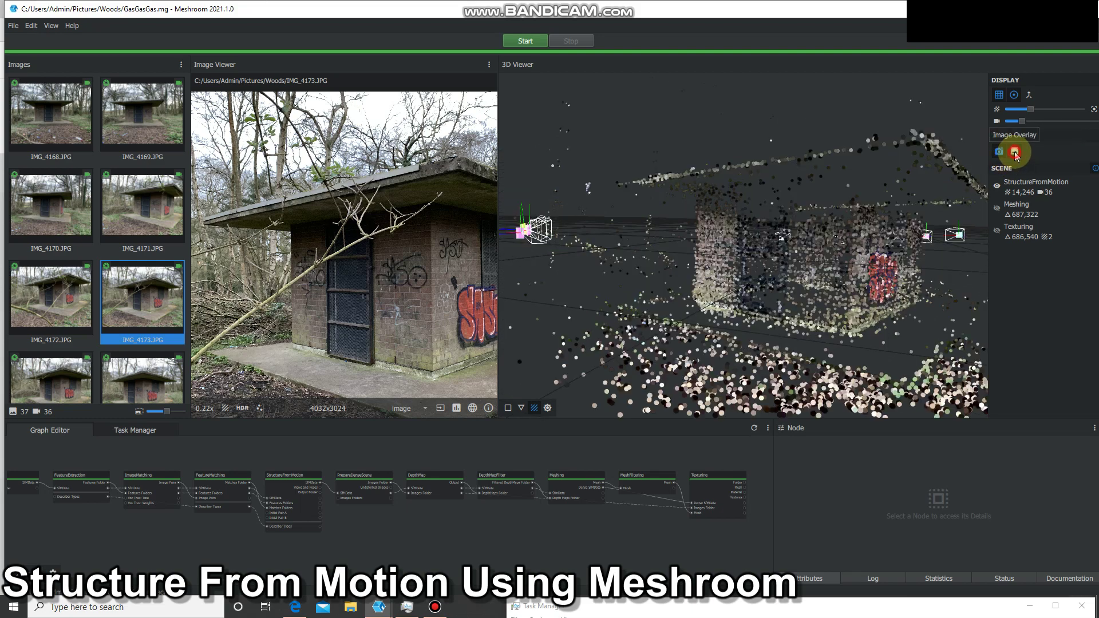
left_click(1015, 152)
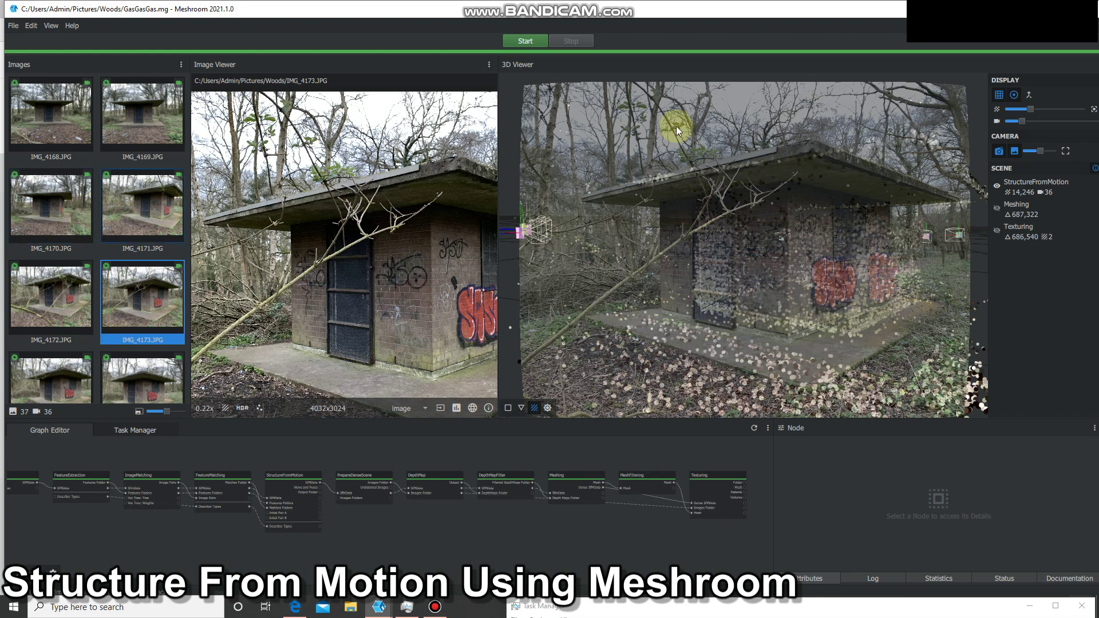
left_click(51, 112)
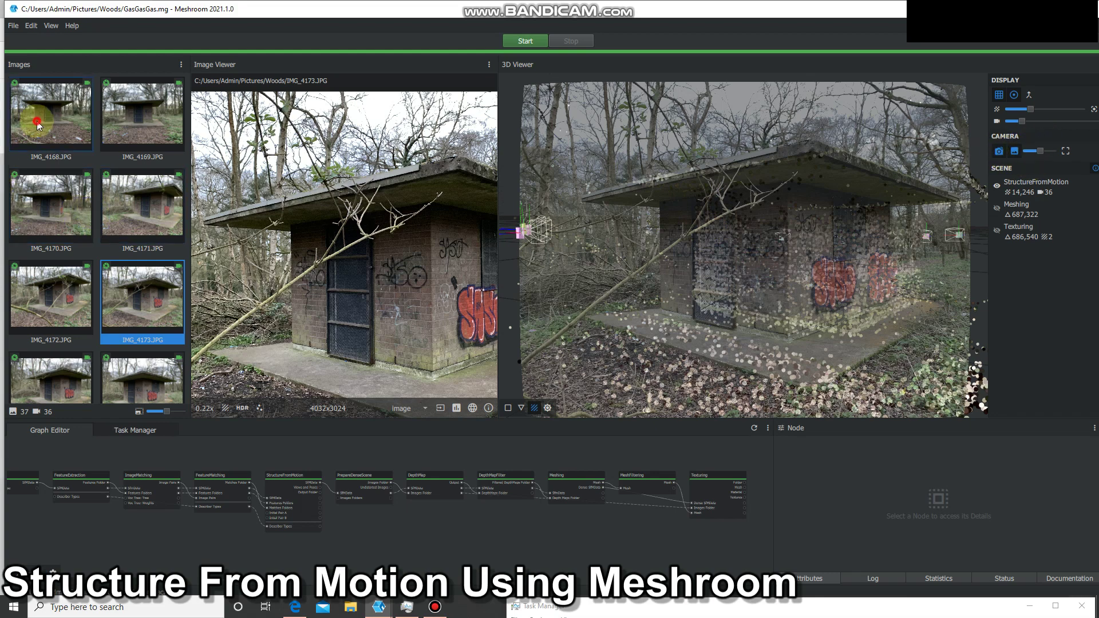
left_click(141, 116)
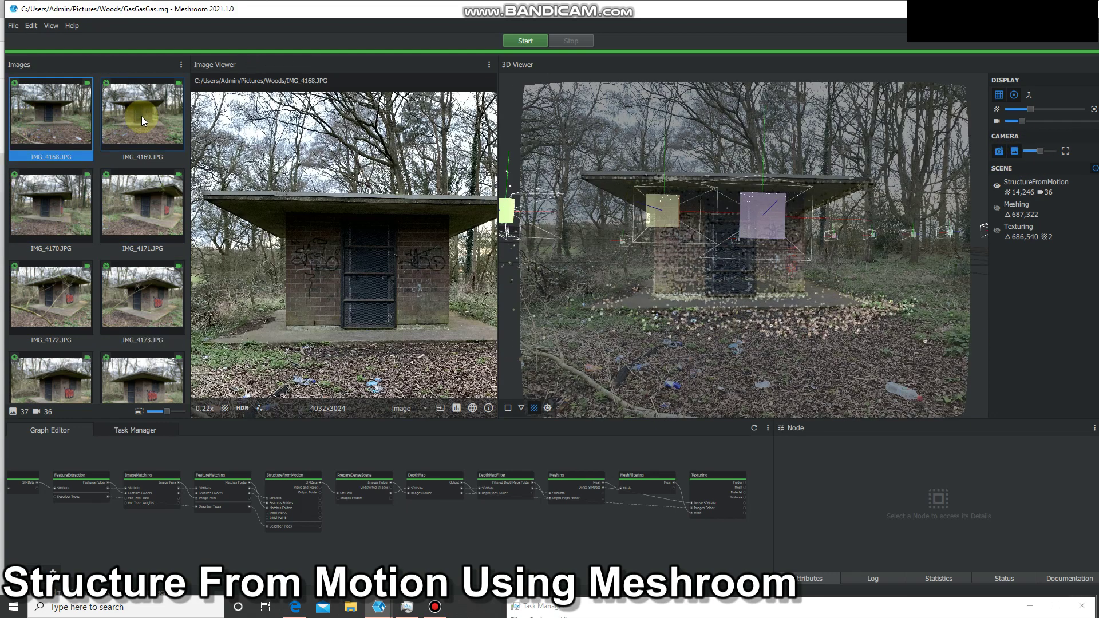
left_click(50, 214)
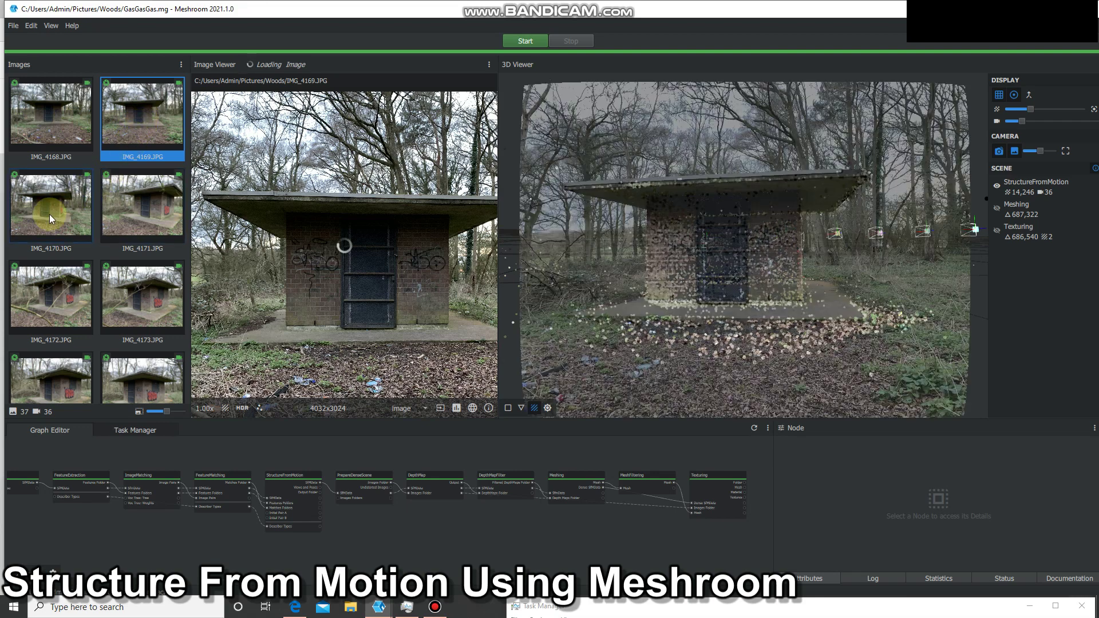
left_click(133, 205)
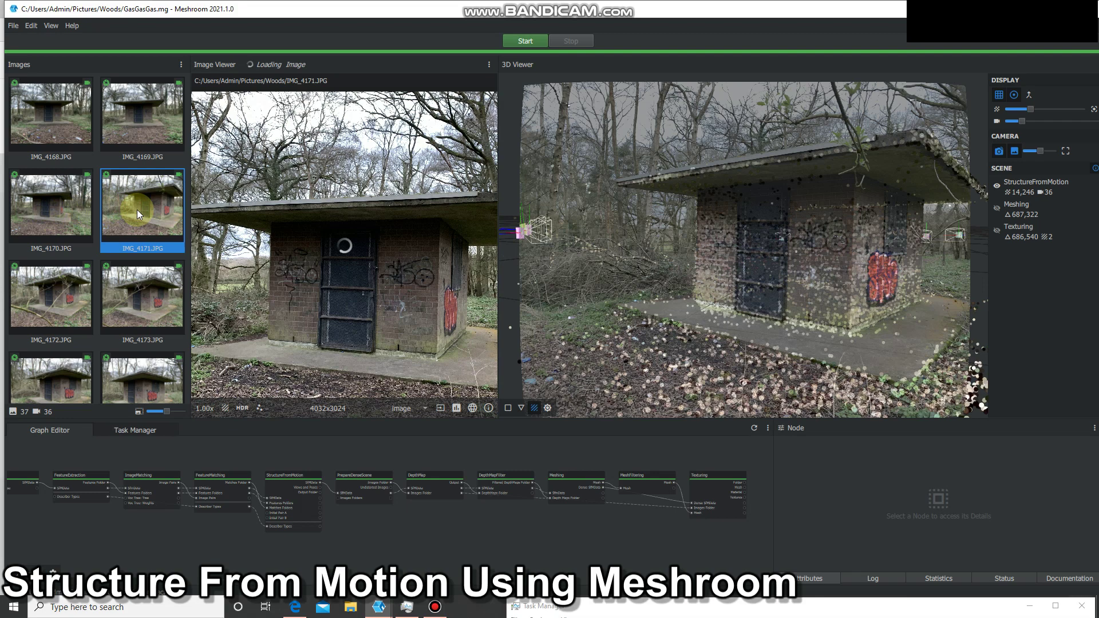
- Turn off camera sync so the 3D view orbits freely around the point cloud
left_click(1001, 152)
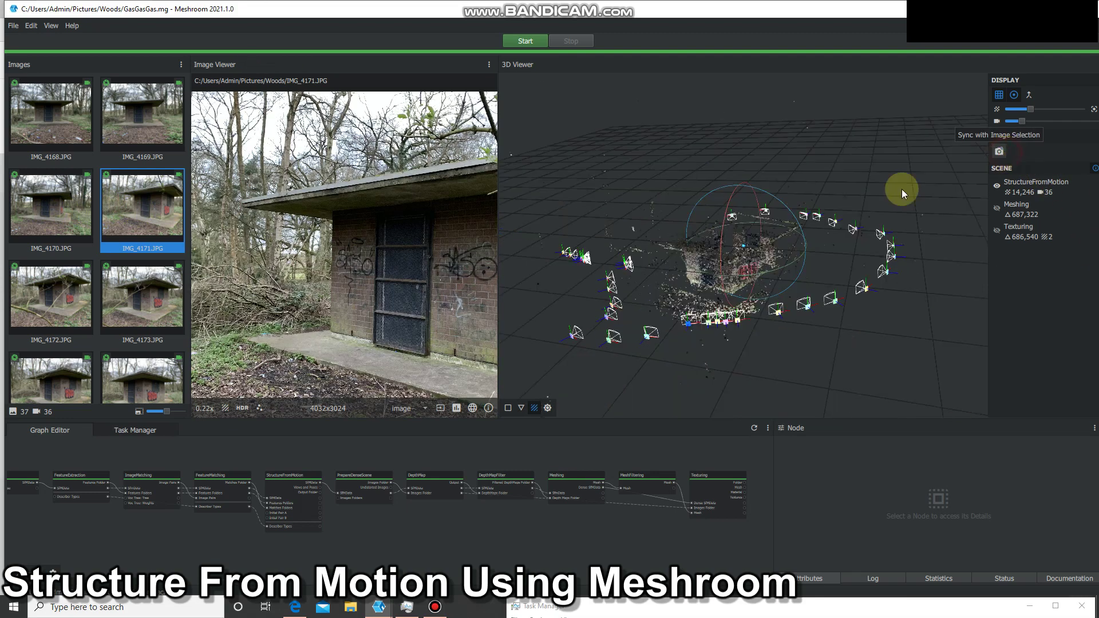
scroll(721, 297, "up", 3)
scroll(727, 292, "down", 3)
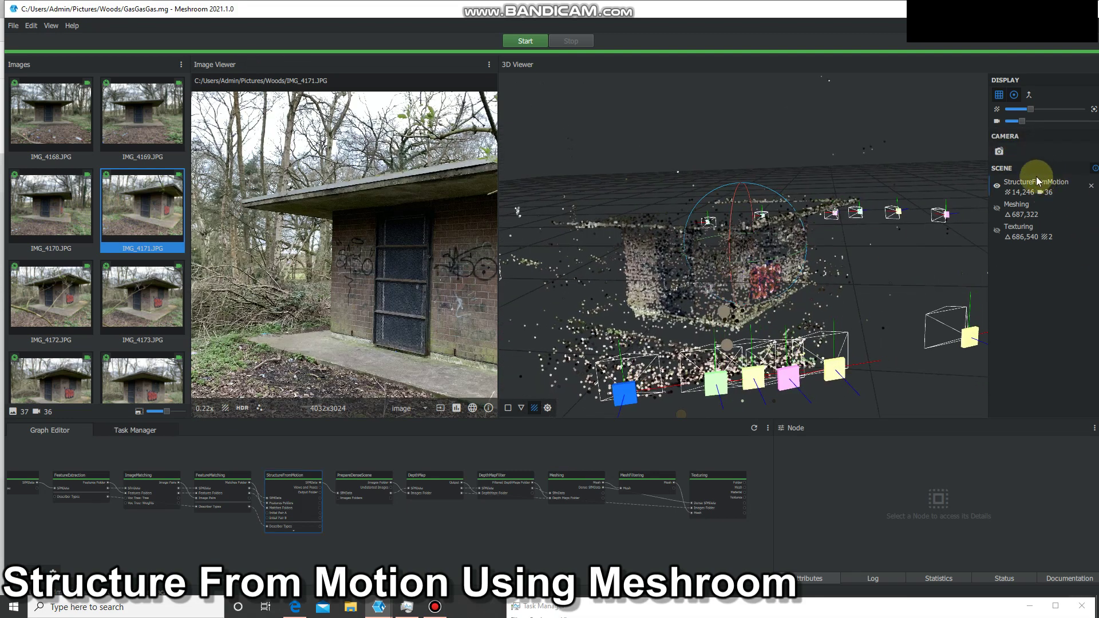
- Hide the StructureFromMotion point cloud, show the grey Meshing mesh, and zoom in on its front
left_click(997, 186)
left_click(996, 209)
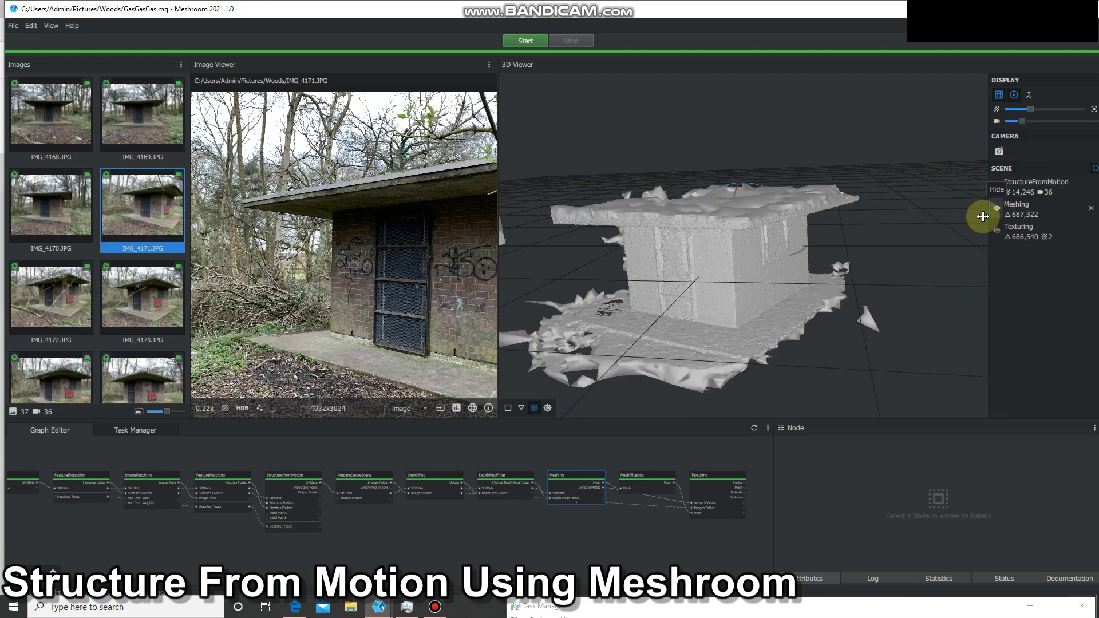
left_click_drag(720, 290, 843, 260)
scroll(668, 295, "up", 5)
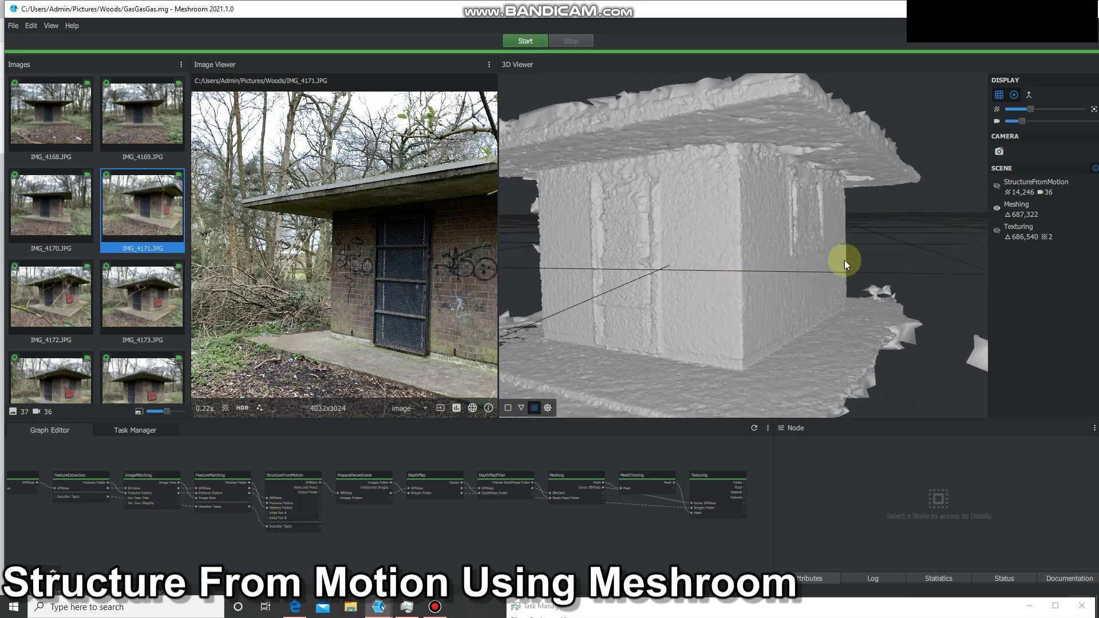
- Swap the grey mesh for the Texturing model and orbit it from the graffiti wall to the door
left_click(995, 210)
left_click(994, 229)
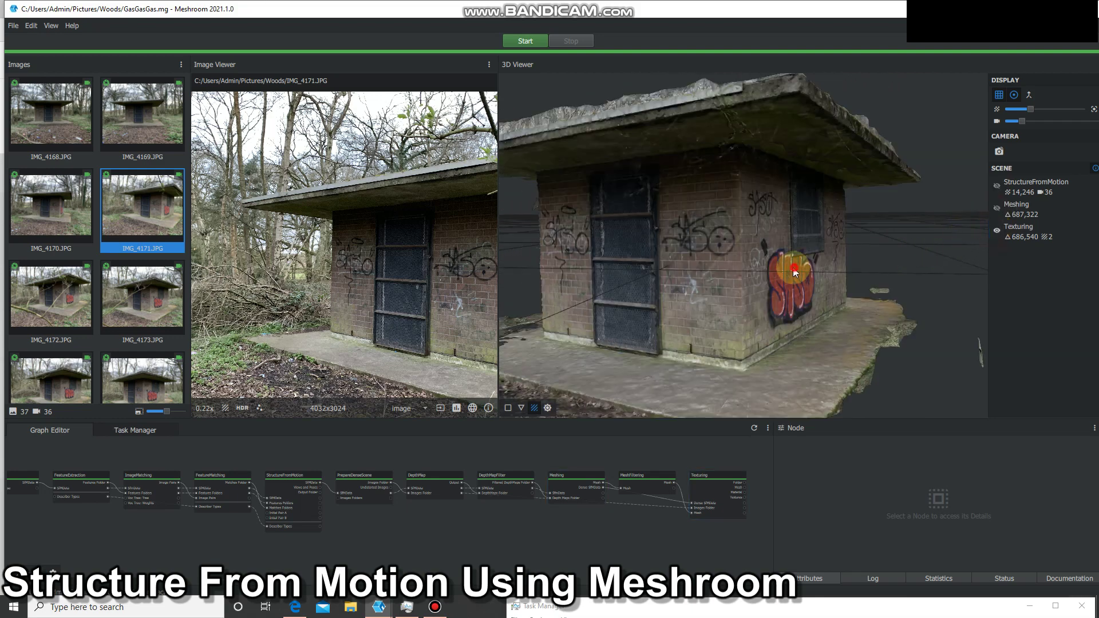
left_click_drag(801, 268, 777, 272)
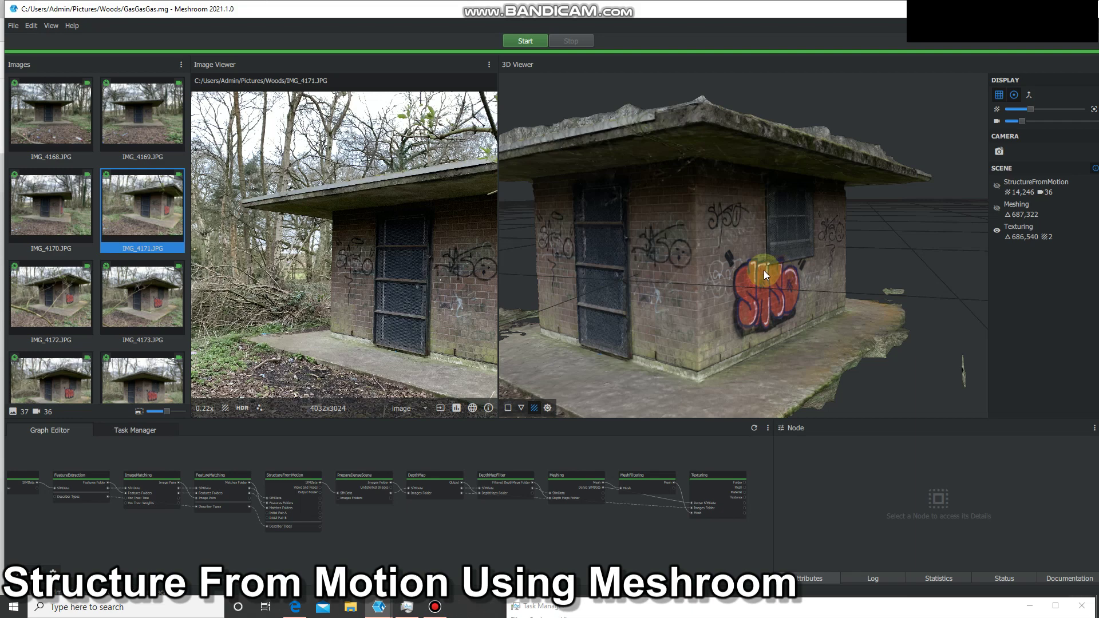
left_click_drag(710, 295, 709, 207)
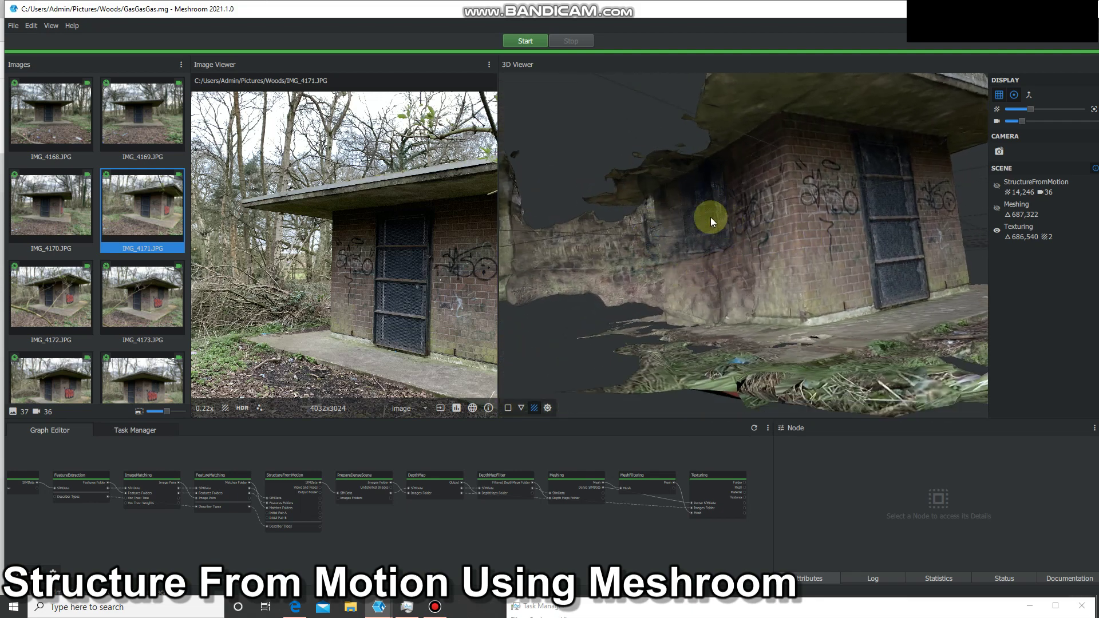
left_click_drag(659, 258, 646, 279)
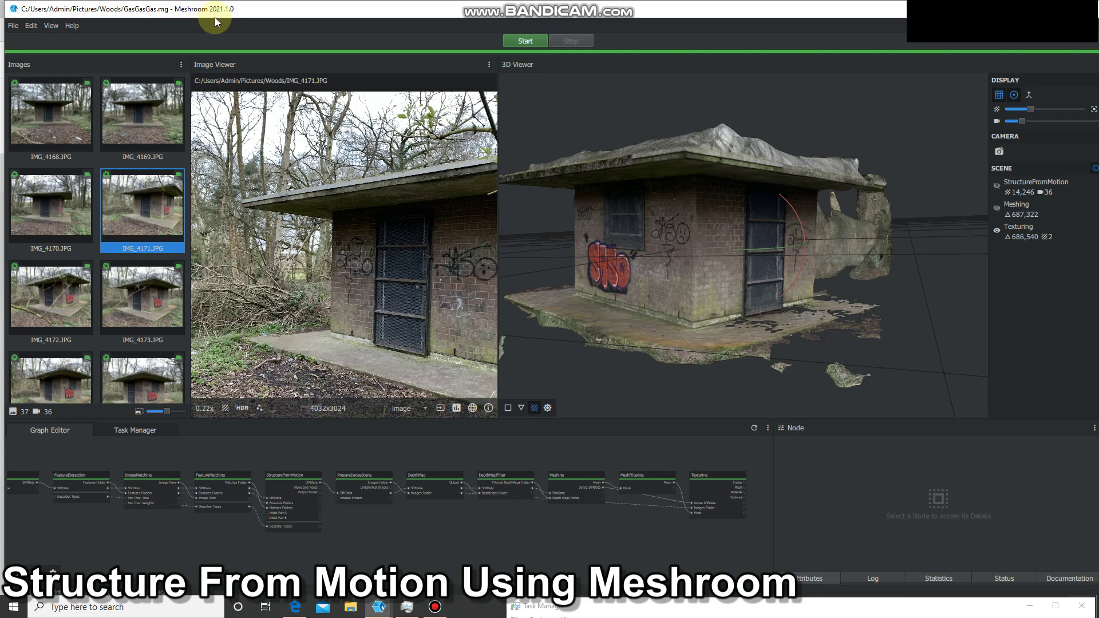
left_click_drag(734, 246, 708, 202)
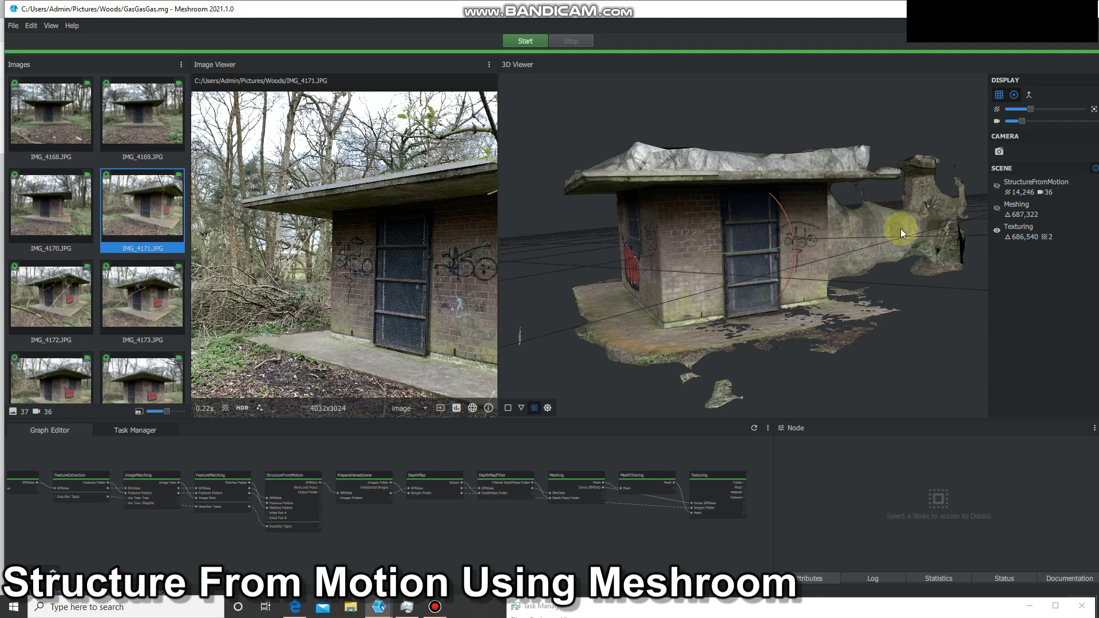
mouse_move(900, 229)
left_mouse_down()
mouse_move(867, 228)
mouse_move(892, 231)
mouse_move(871, 235)
mouse_move(880, 236)
left_mouse_up()
left_click_drag(831, 244, 747, 281)
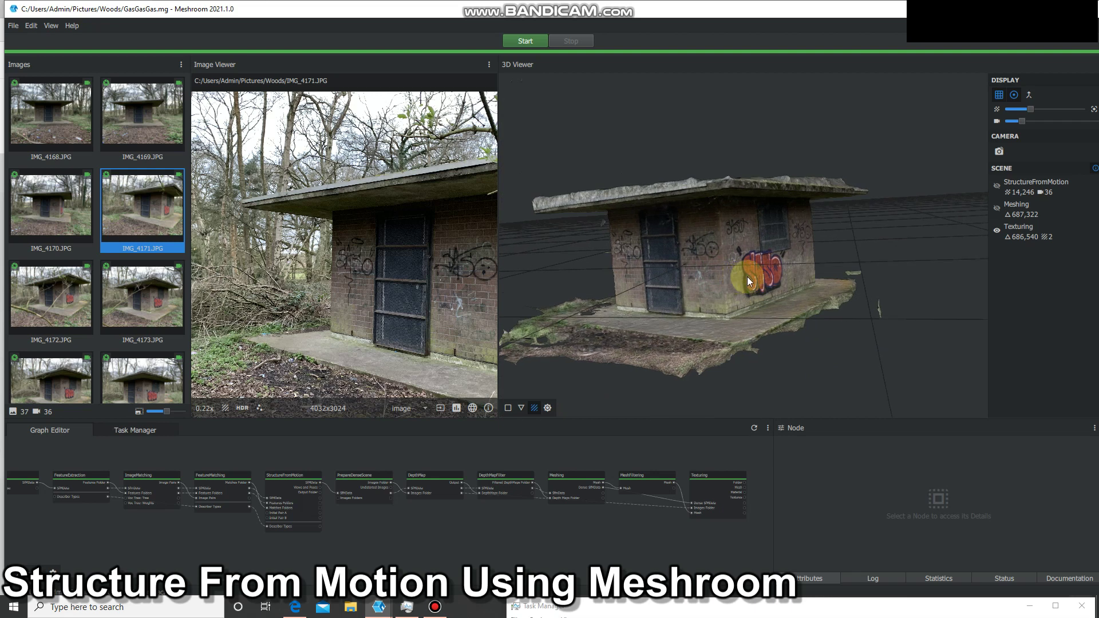